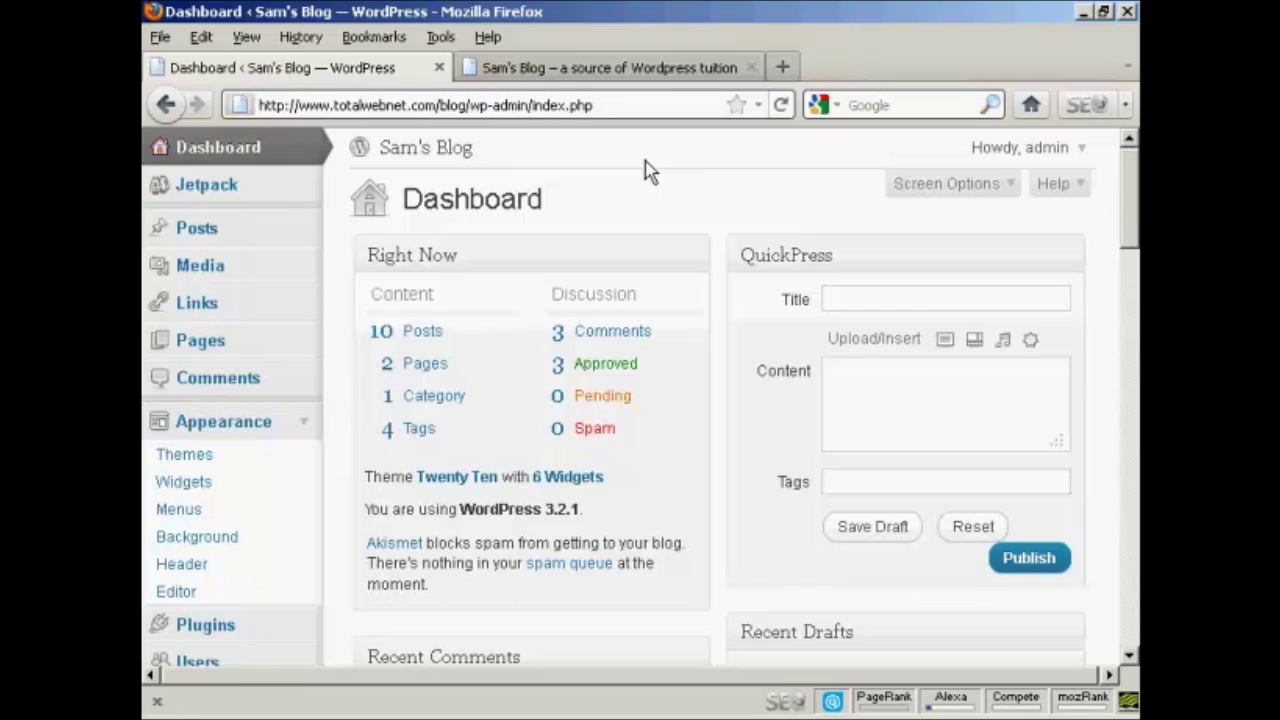
# Switch to the 'Sam's Blog – a source of Wordpress tuition' tab showing the front page.
pyautogui.click(660, 80)
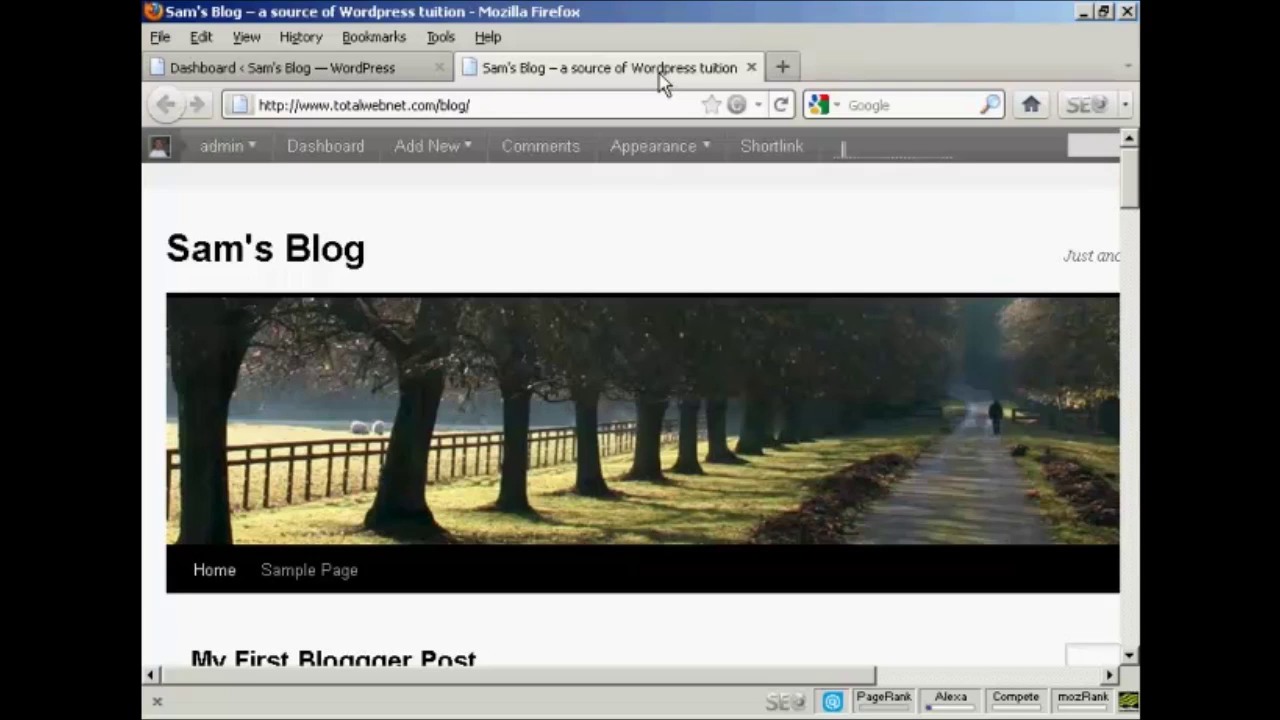
# Switch to the 'Dashboard < Sam's Blog' tab to return to the admin.
pyautogui.click(378, 68)
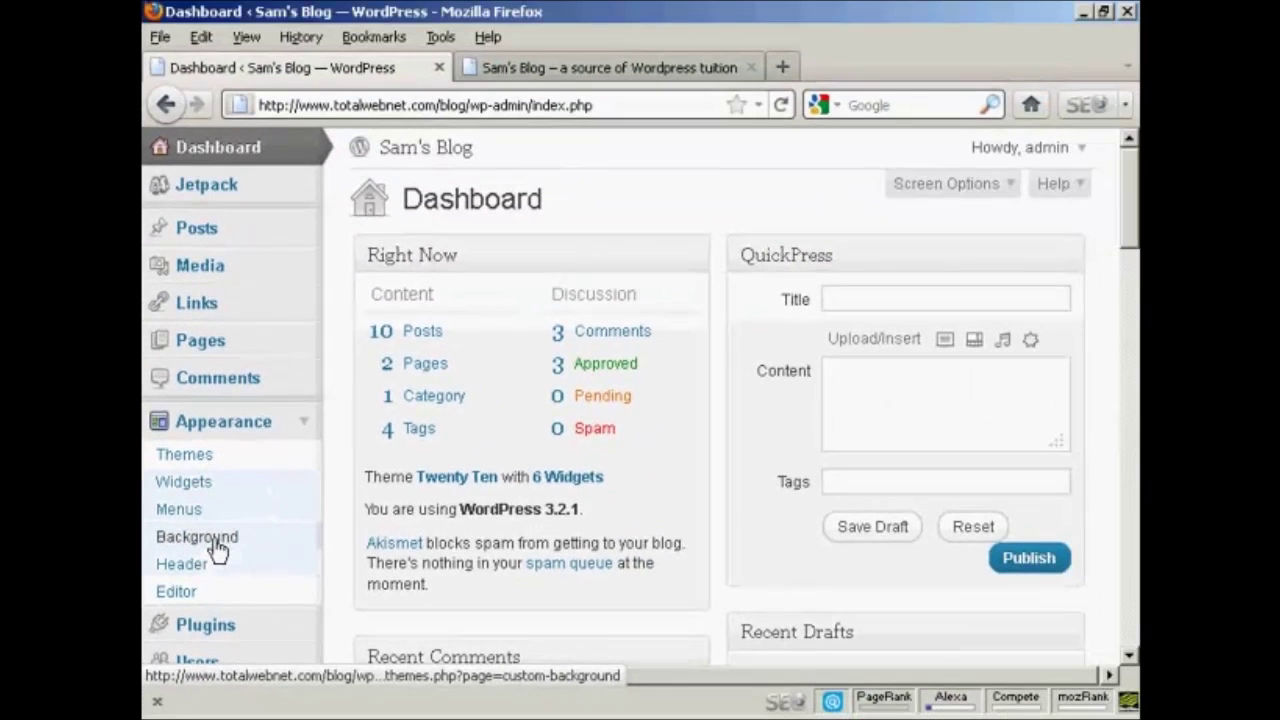
# Open Appearance > Background and scroll down to the empty Color field.
pyautogui.click(216, 546)
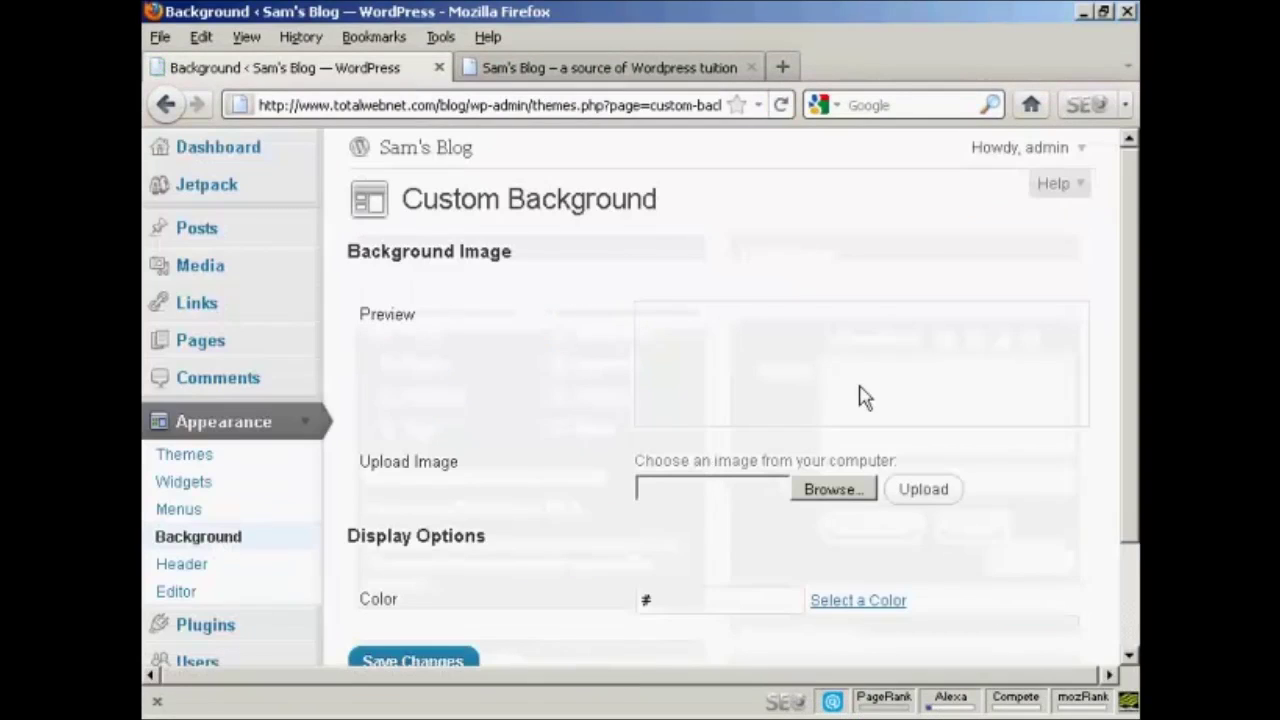
pyautogui.moveTo(1129, 191); pyautogui.dragTo(1130, 297)
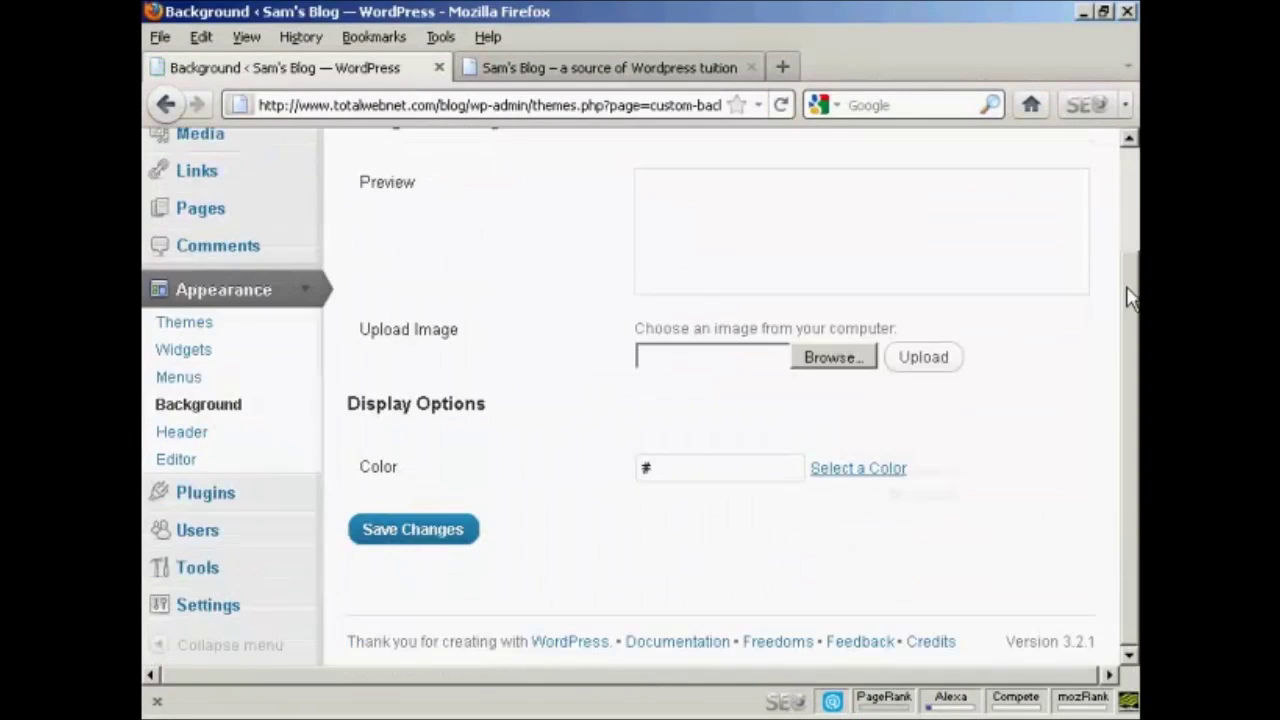
pyautogui.moveTo(1129, 305)
pyautogui.mouseDown()
pyautogui.moveTo(1129, 291)
pyautogui.moveTo(1134, 320)
pyautogui.mouseUp()
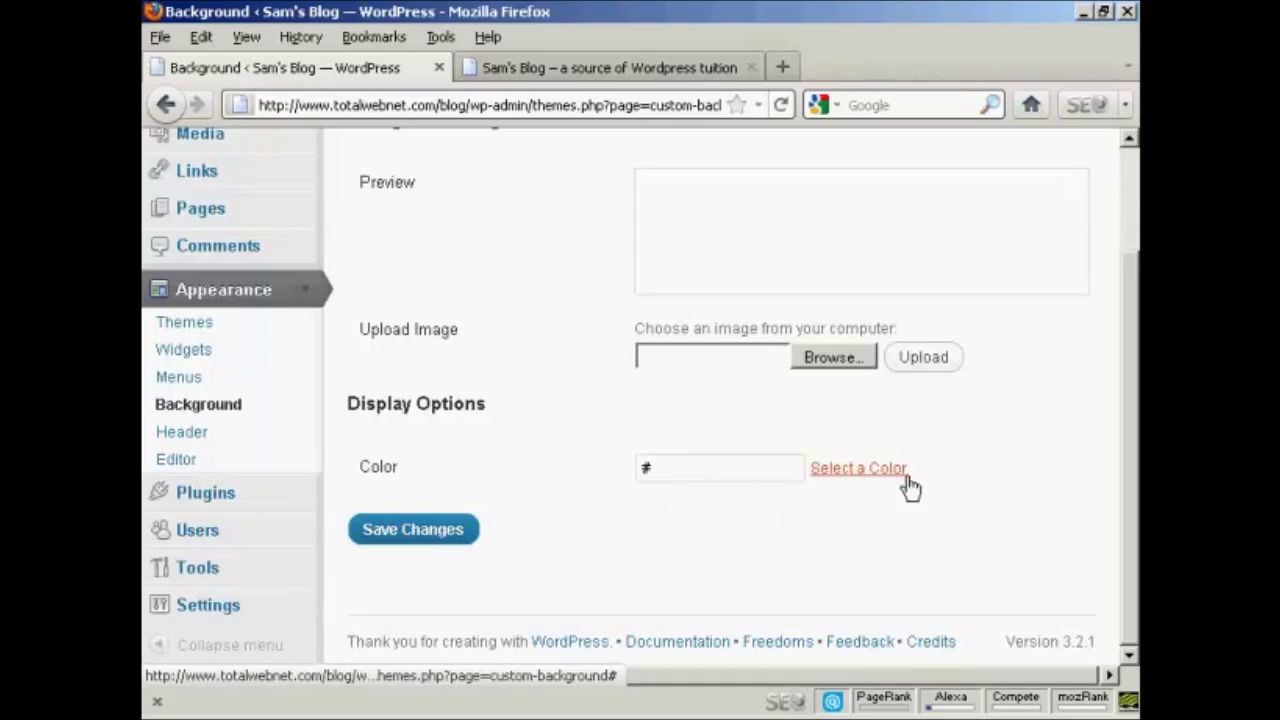
# Set and save the golden orange #df9e12 background colour, then view the front page.
pyautogui.click(866, 480)
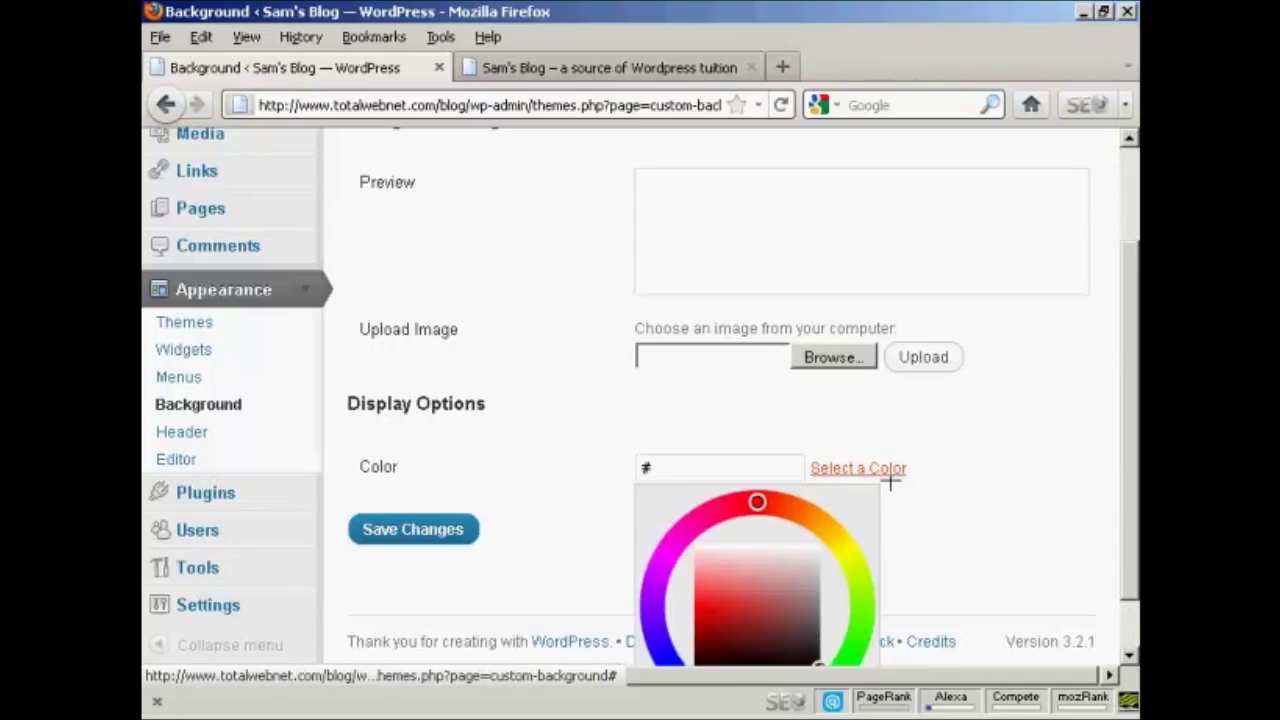
pyautogui.click(826, 528)
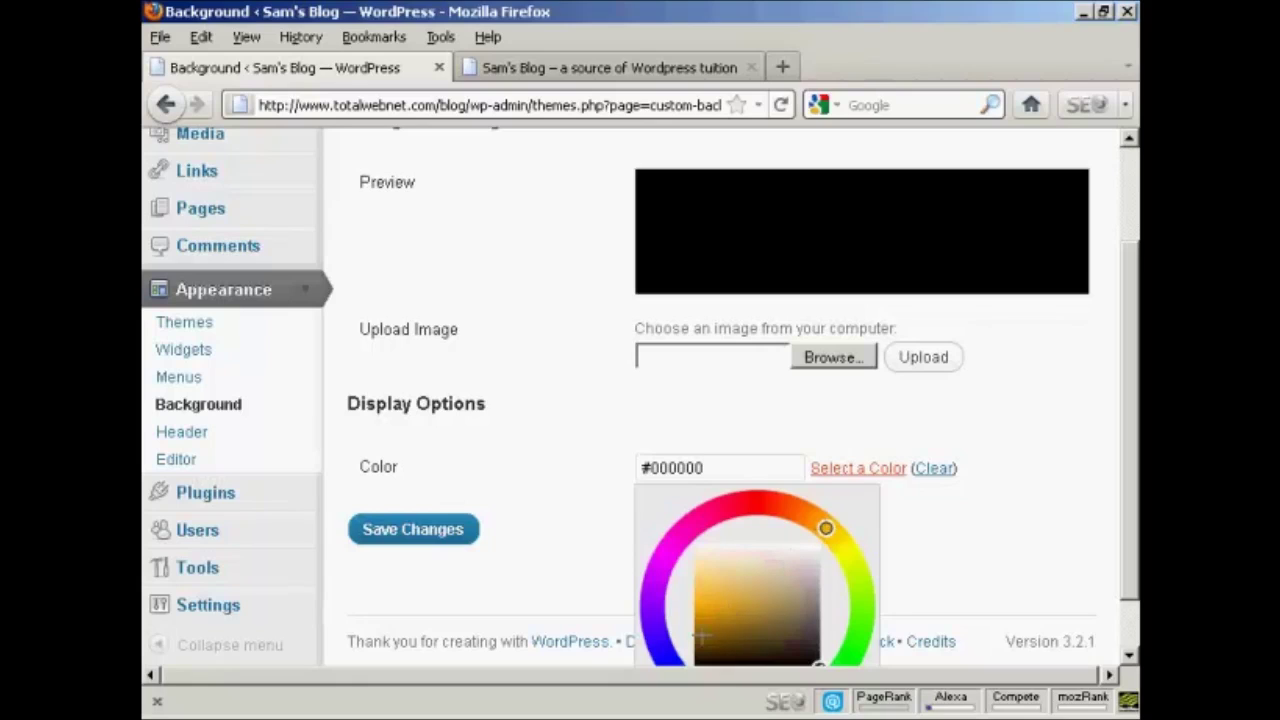
pyautogui.click(713, 610)
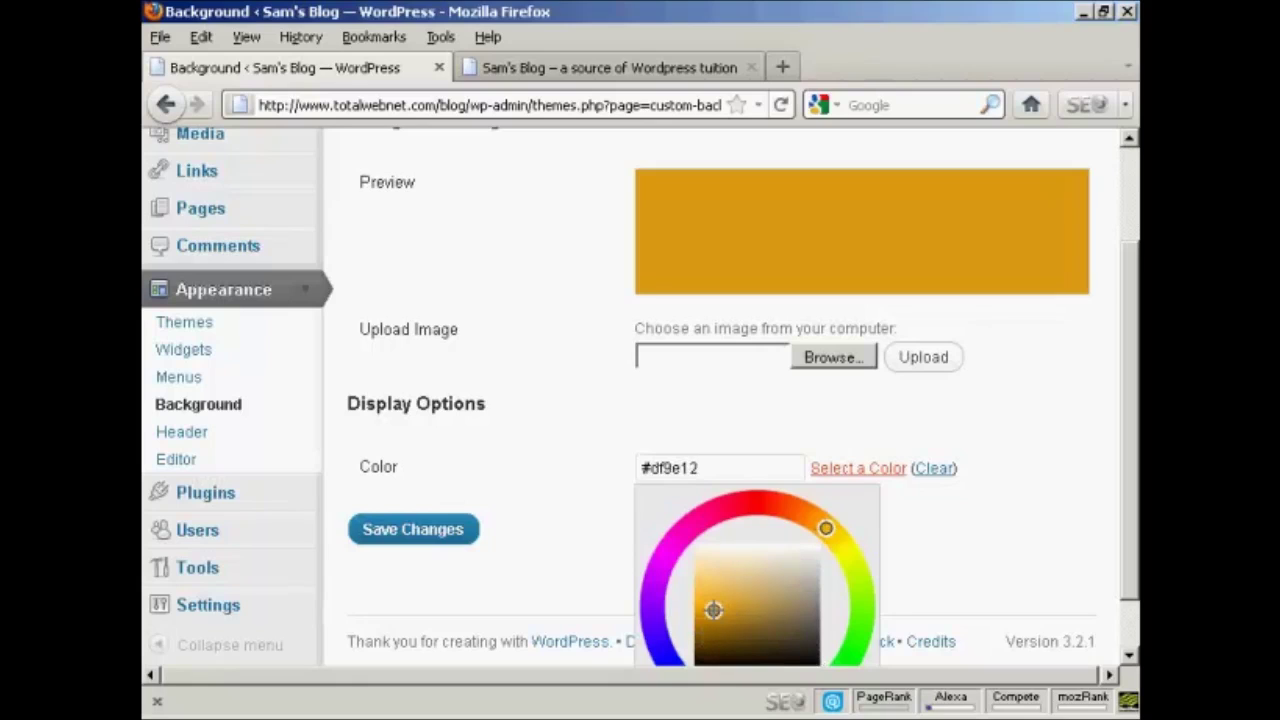
pyautogui.click(950, 547)
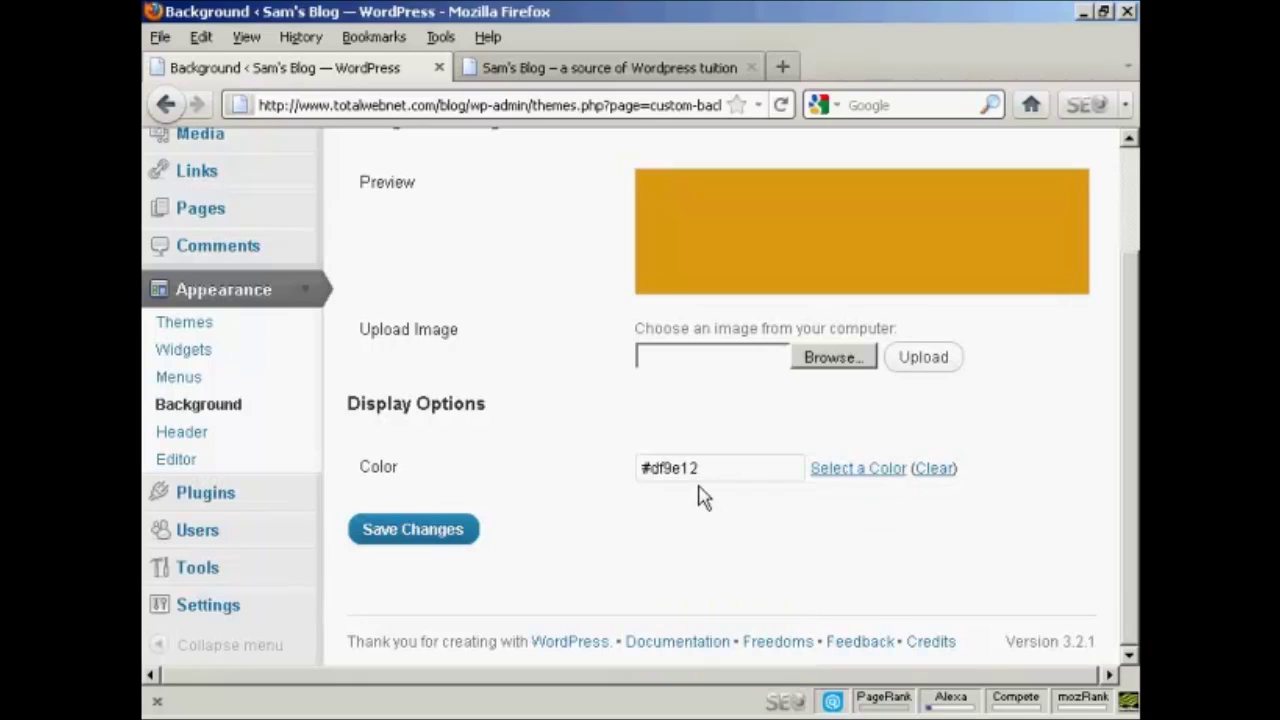
pyautogui.click(428, 536)
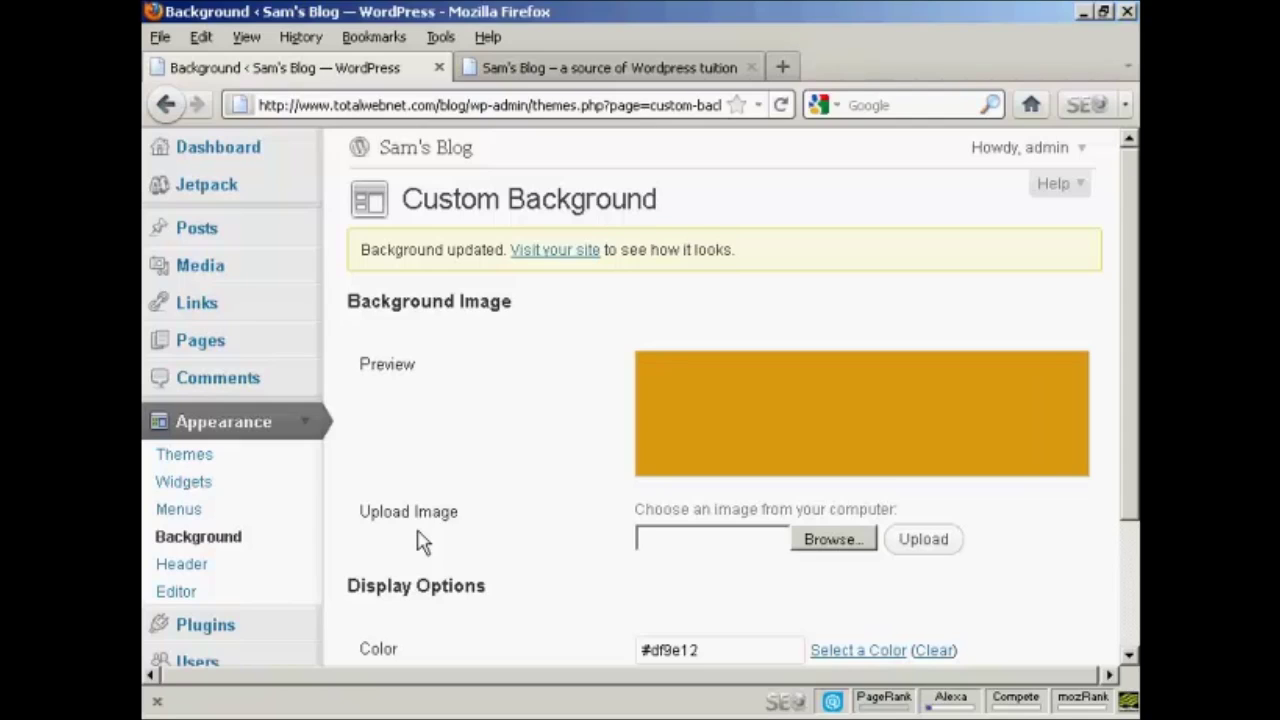
pyautogui.click(630, 80)
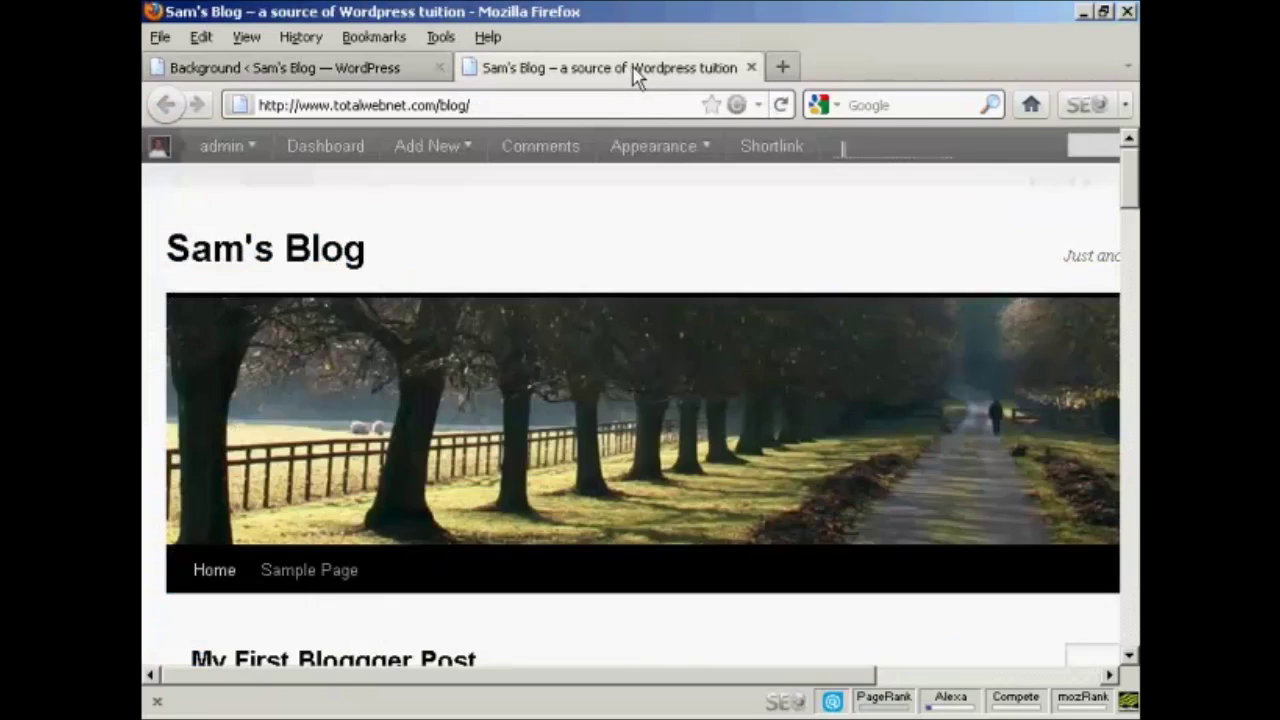
pyautogui.click(782, 112)
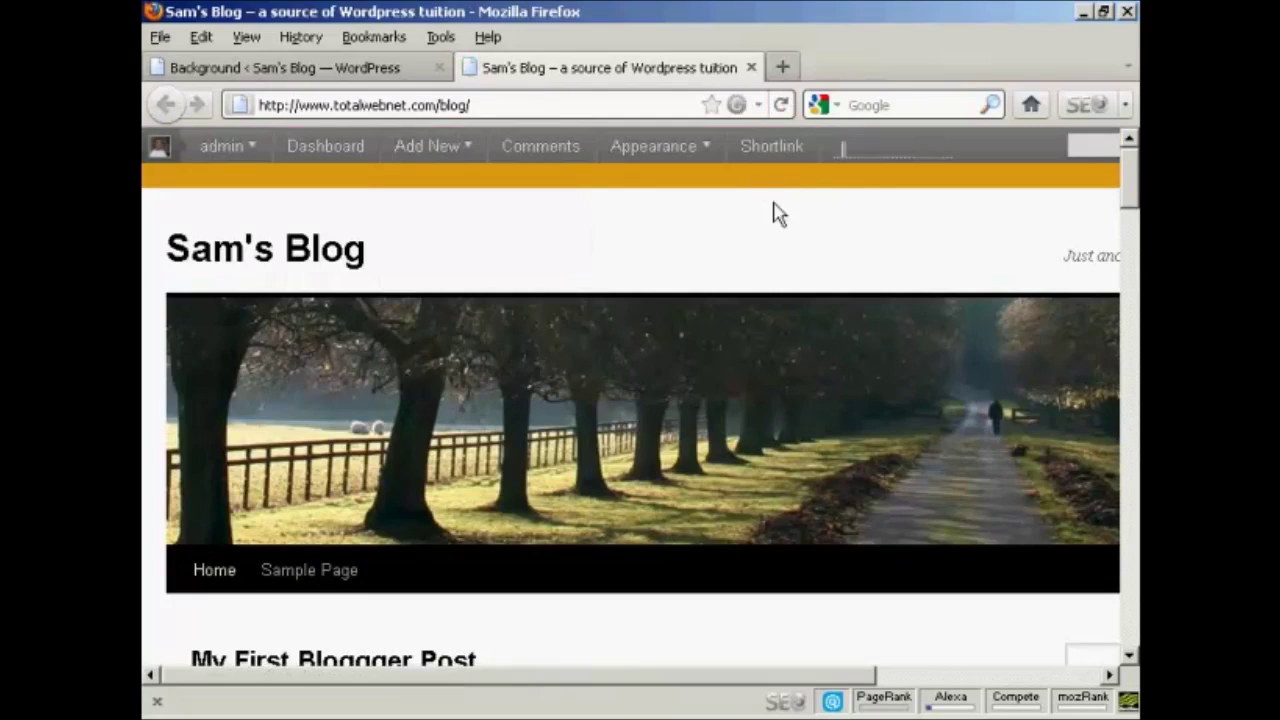
pyautogui.moveTo(840, 680); pyautogui.dragTo(905, 680)
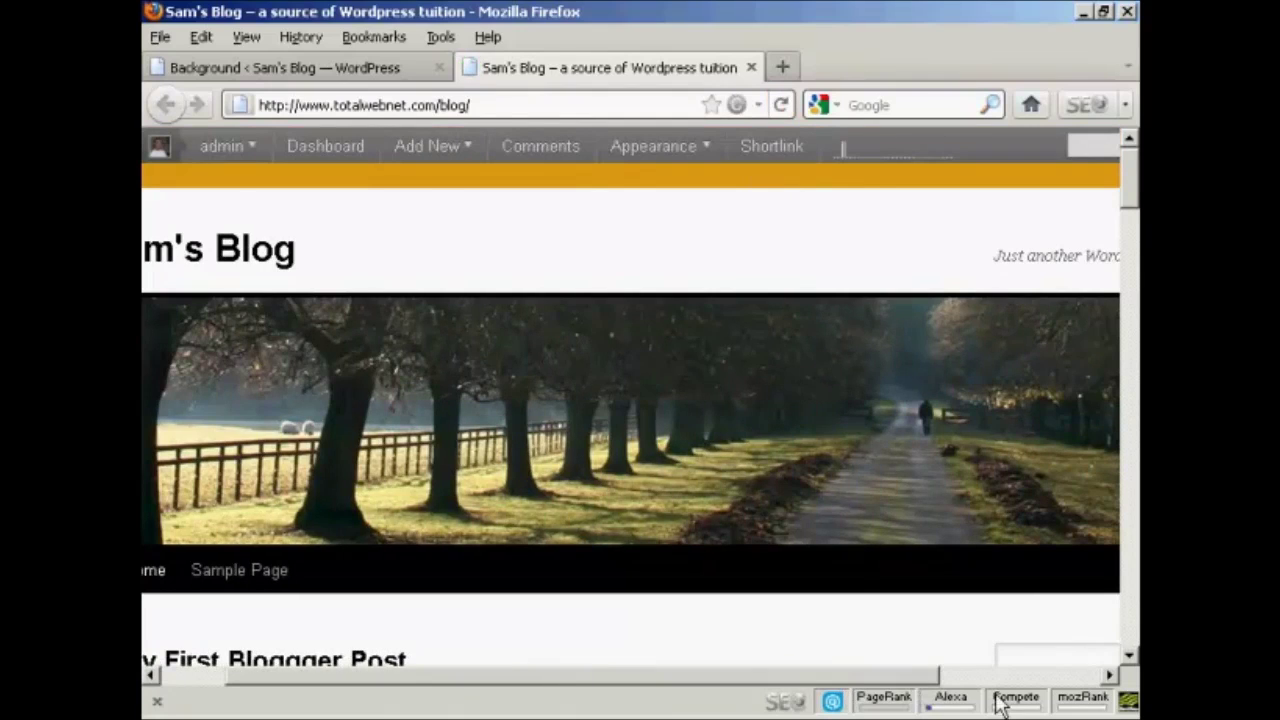
pyautogui.moveTo(800, 703); pyautogui.dragTo(526, 688)
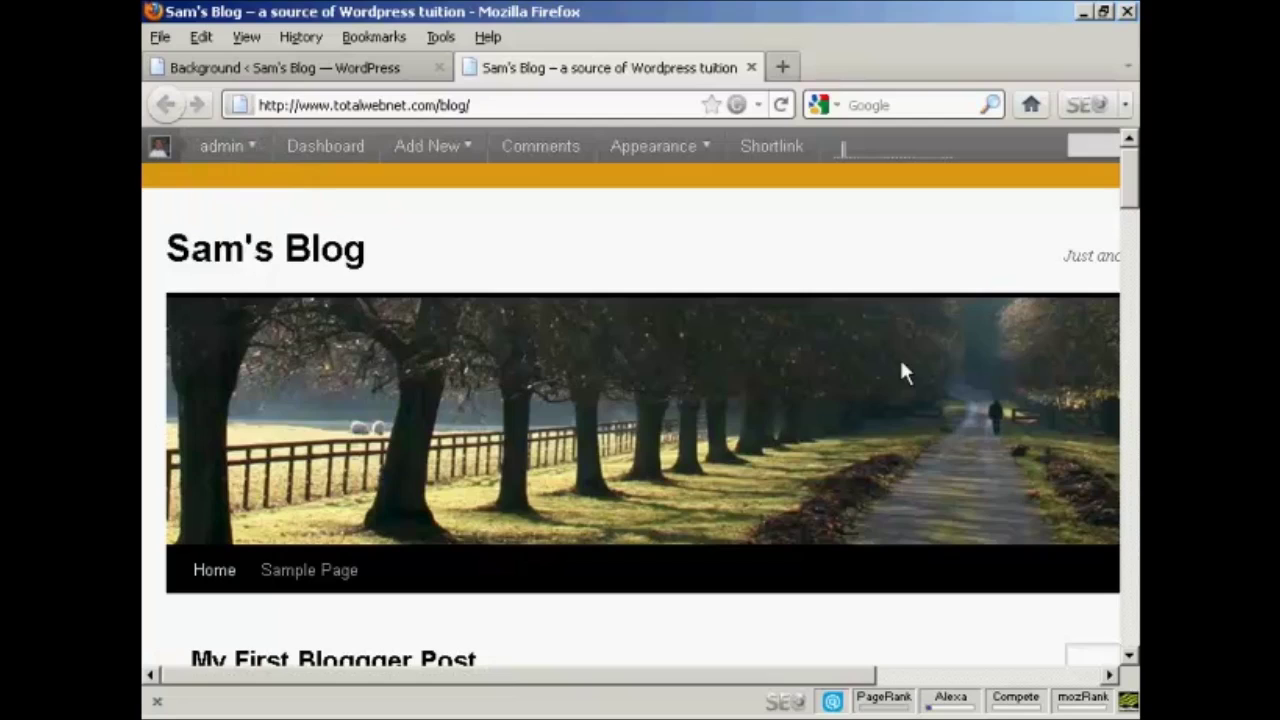
pyautogui.click(340, 72)
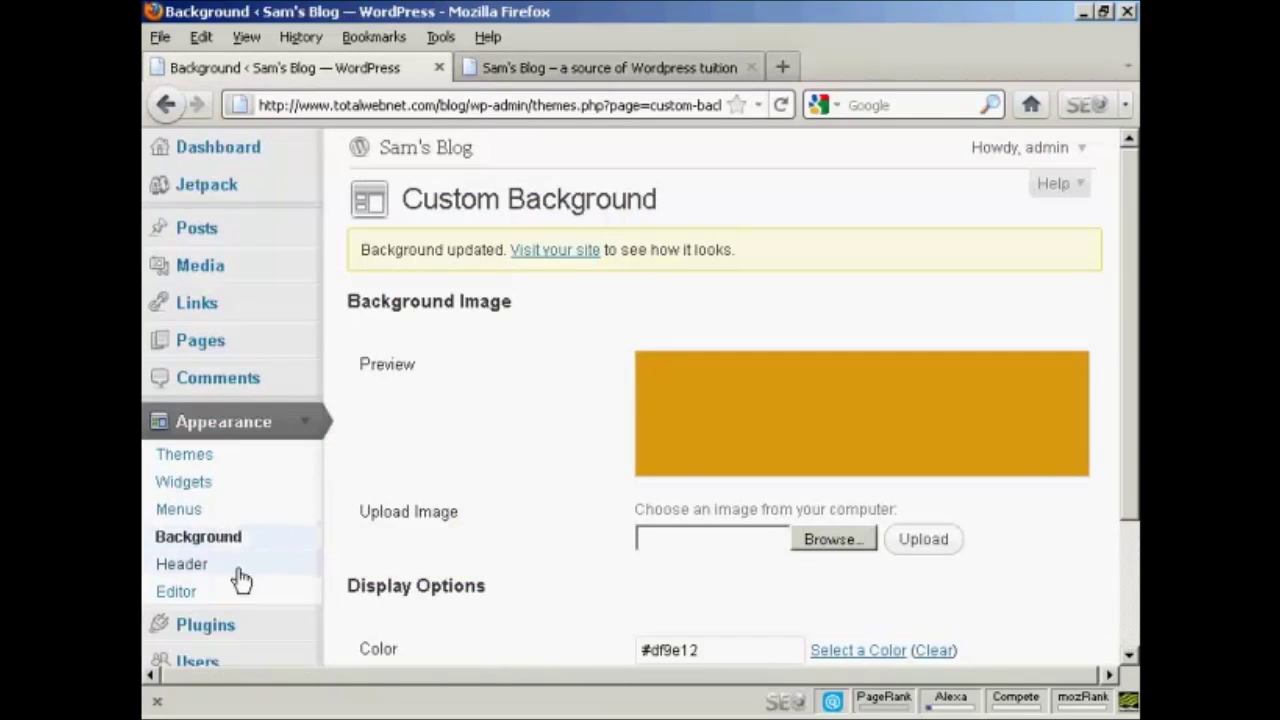
# Open Appearance > Header, scroll to the upload section, then return to the front page.
pyautogui.click(183, 567)
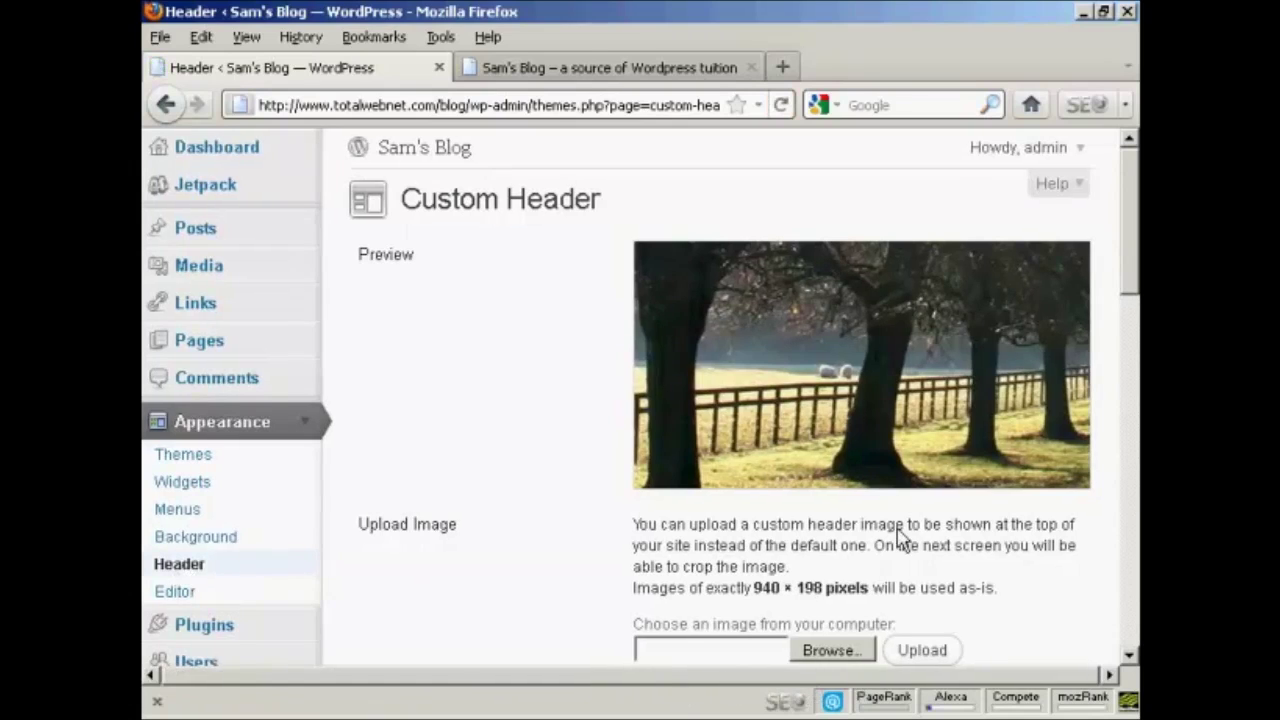
pyautogui.moveTo(1129, 229)
pyautogui.mouseDown()
pyautogui.moveTo(1131, 575)
pyautogui.moveTo(1133, 272)
pyautogui.mouseUp()
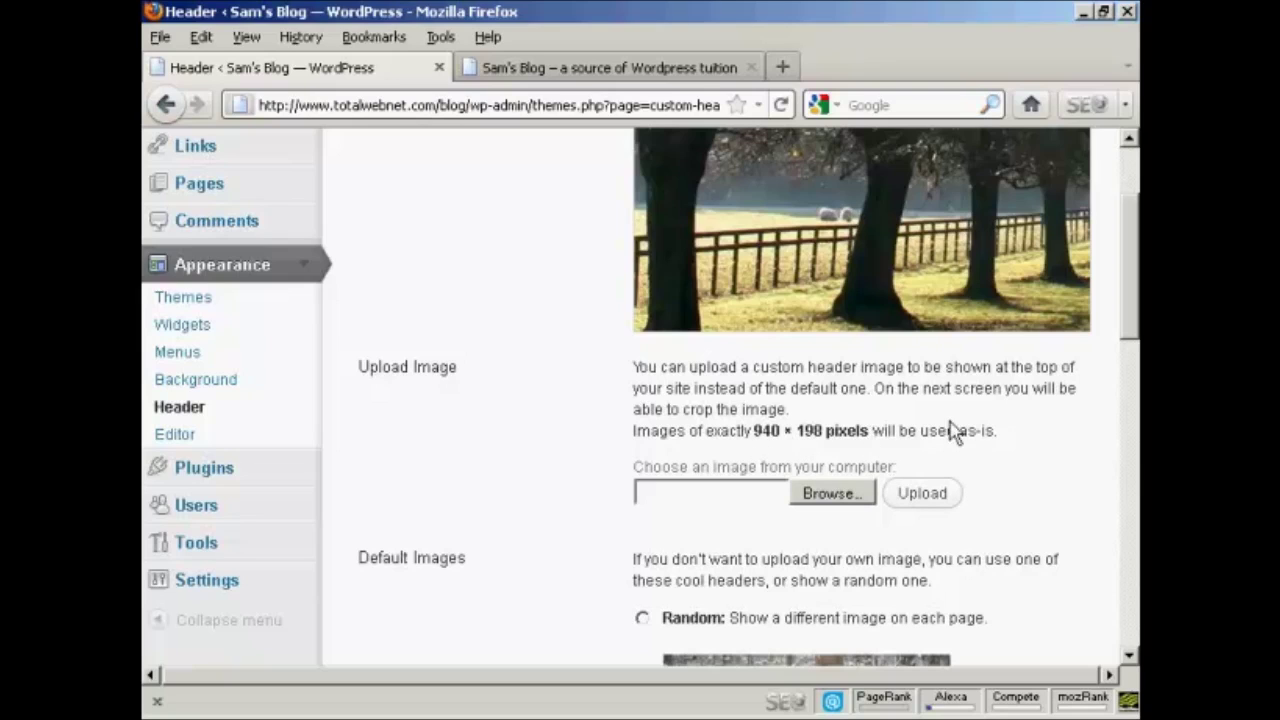
pyautogui.click(657, 72)
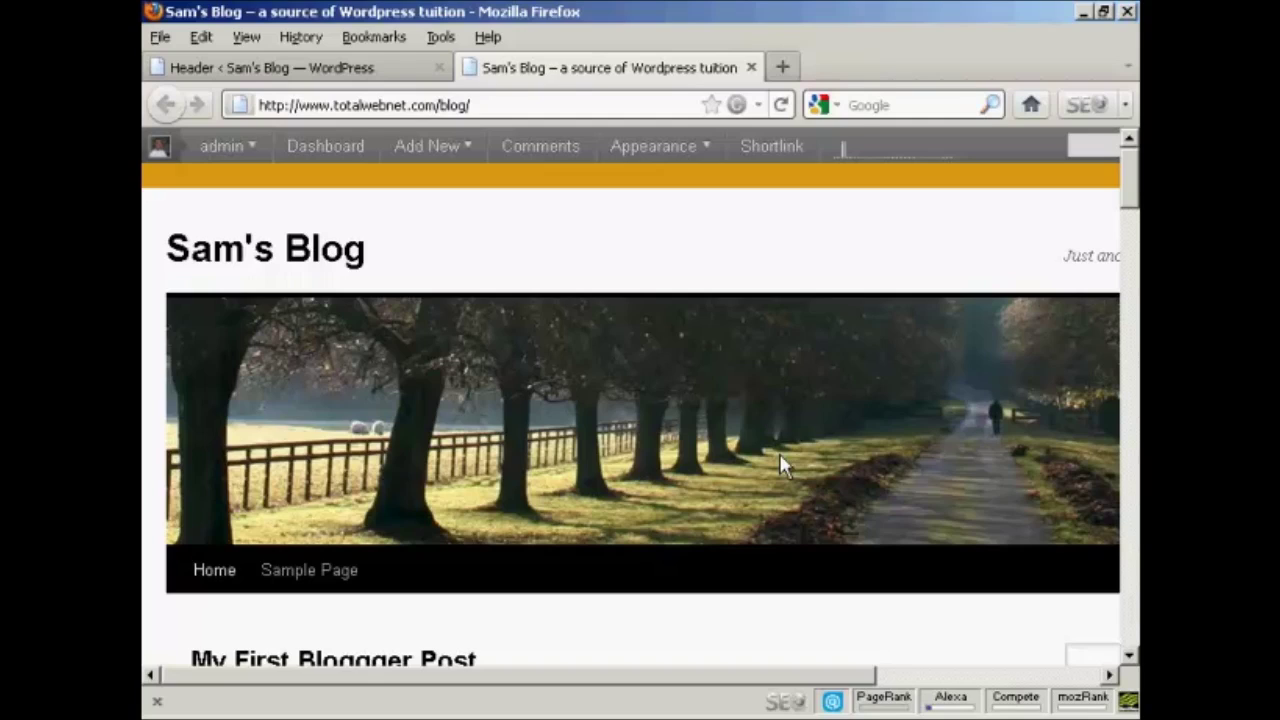
pyautogui.rightClick(566, 412)
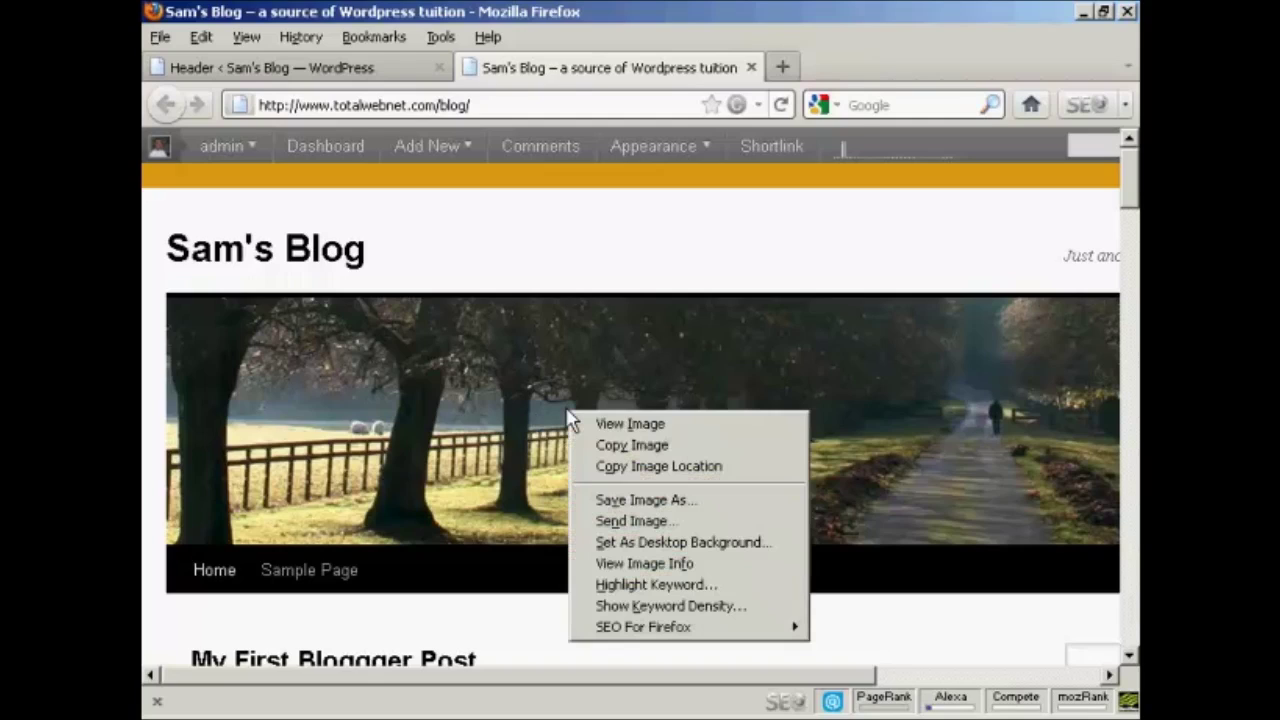
pyautogui.click(656, 451)
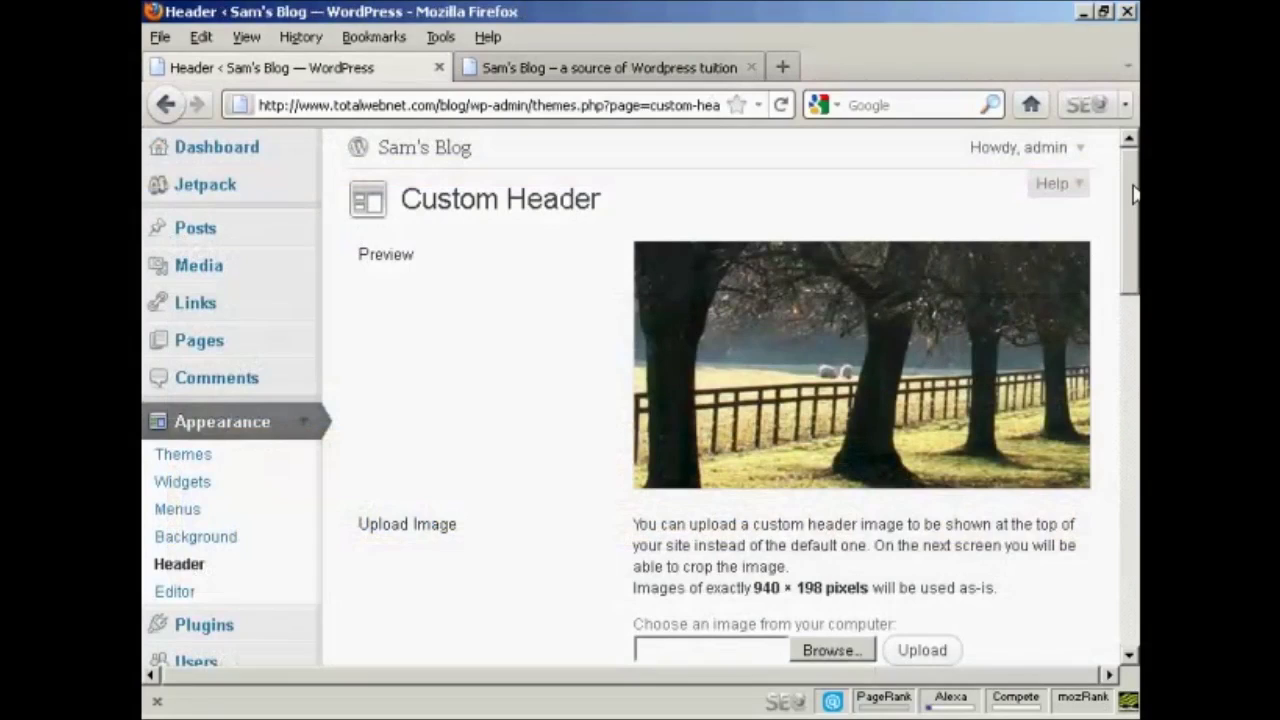
# Select the forest picture under Default Images and save the header change.
pyautogui.moveTo(1133, 193); pyautogui.dragTo(1133, 430)
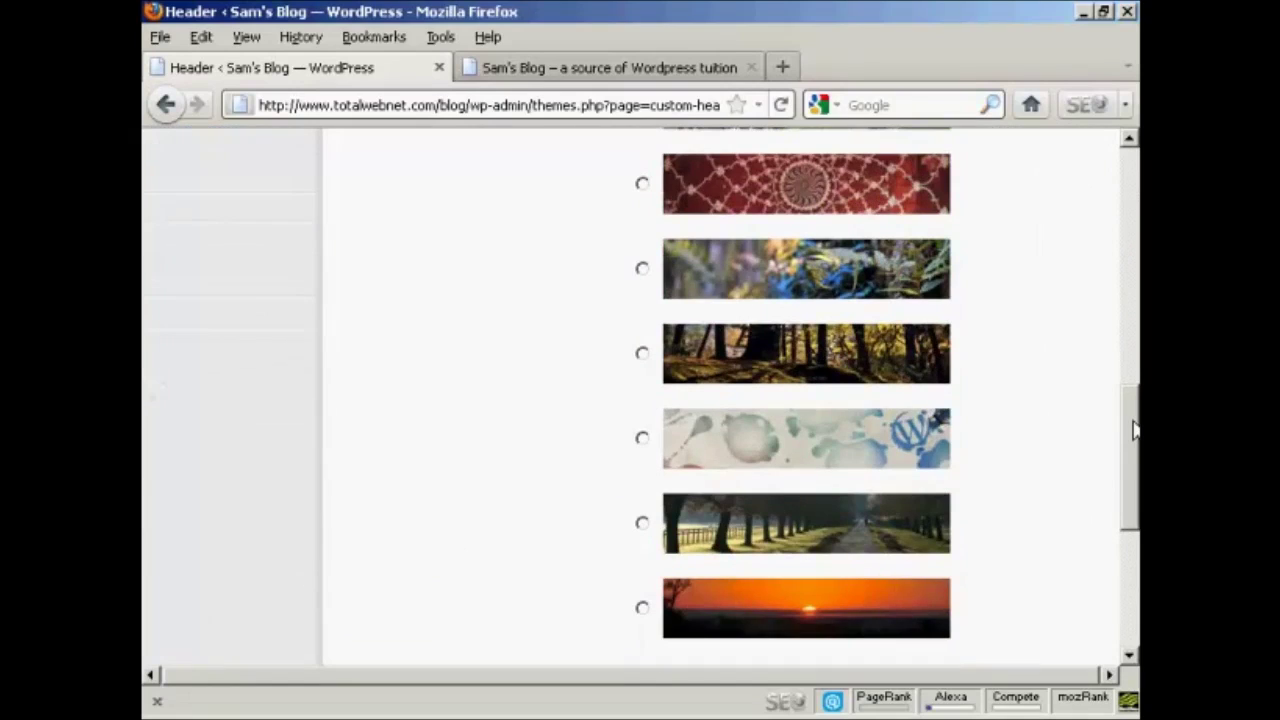
pyautogui.click(642, 354)
pyautogui.scroll(3, 1130, 400)
pyautogui.scroll(10, 1133, 260)
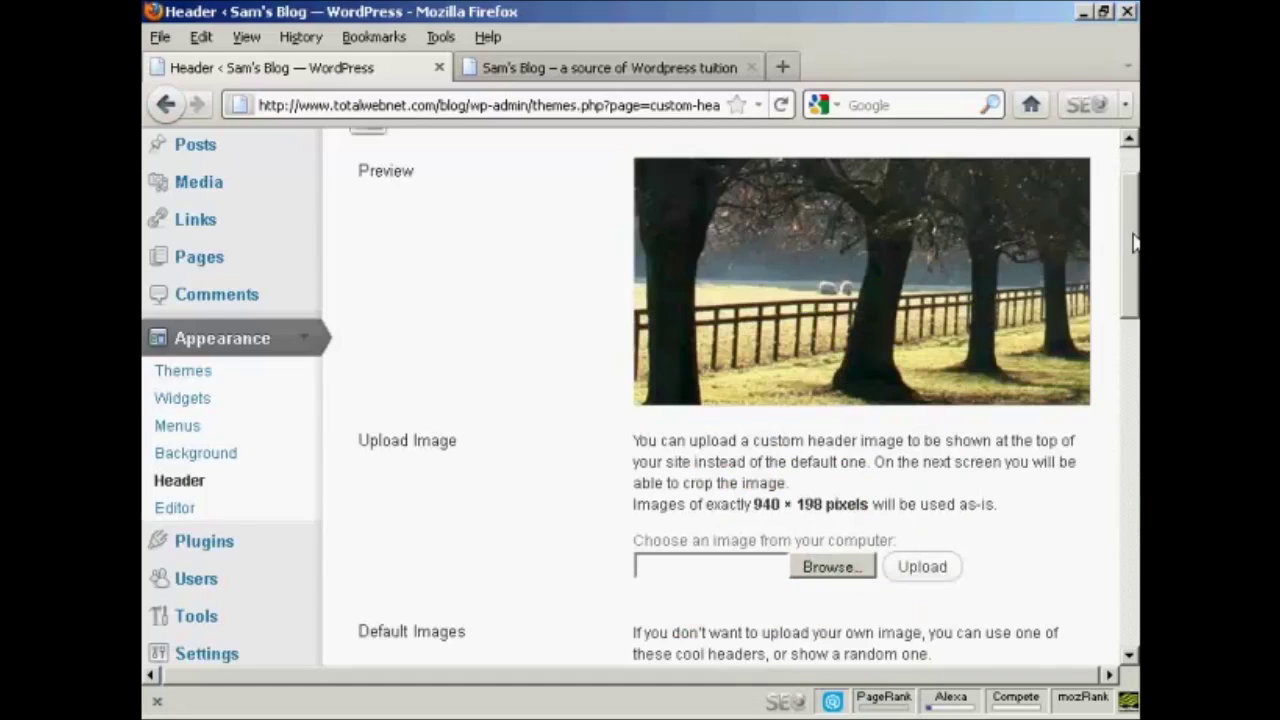
pyautogui.scroll(1, 1133, 240)
pyautogui.scroll(-10, 1133, 234)
pyautogui.scroll(-5, 1133, 234)
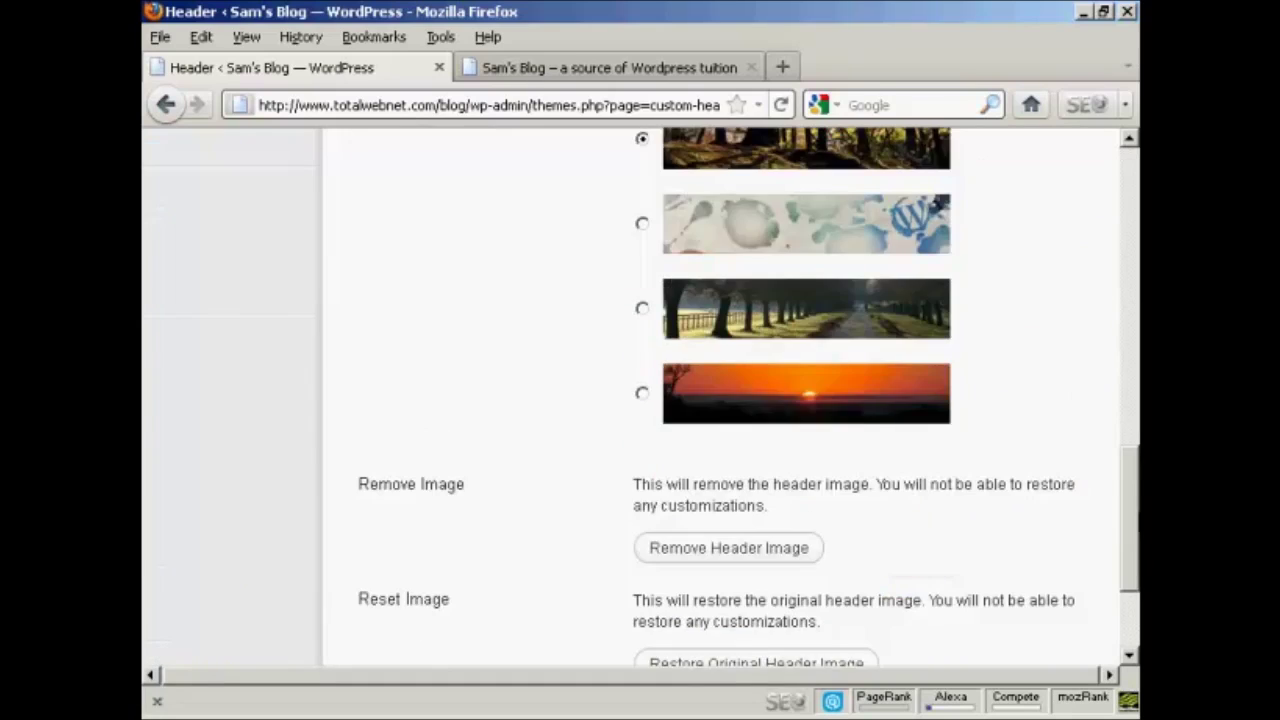
pyautogui.scroll(-2, 1133, 234)
pyautogui.scroll(-1, 1133, 234)
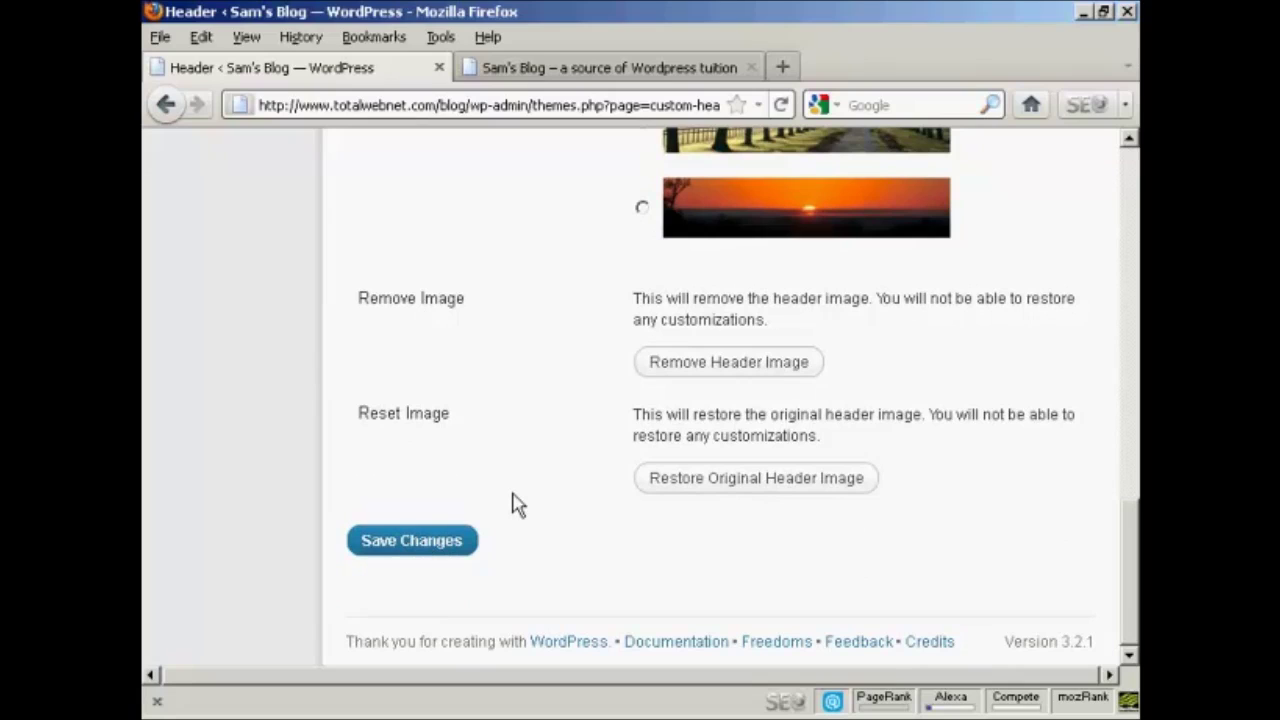
pyautogui.click(414, 551)
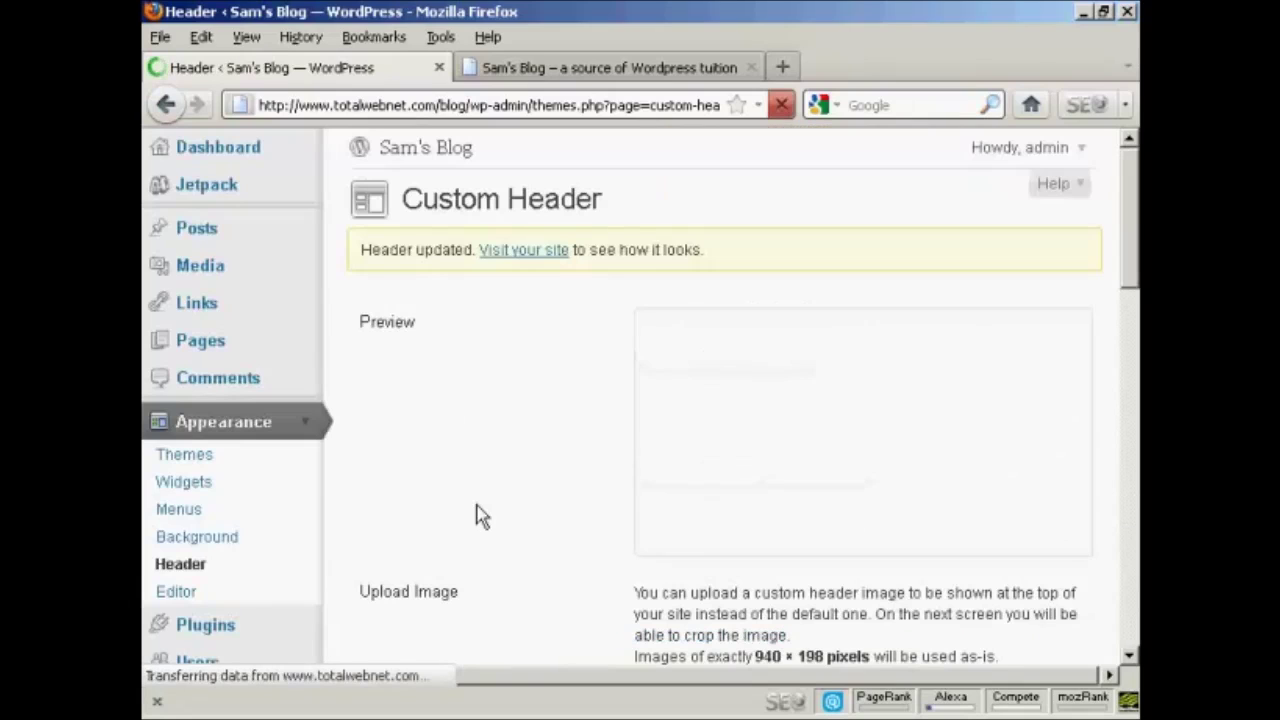
# Reload Sam's Blog front page to check for the new forest header.
pyautogui.click(628, 70)
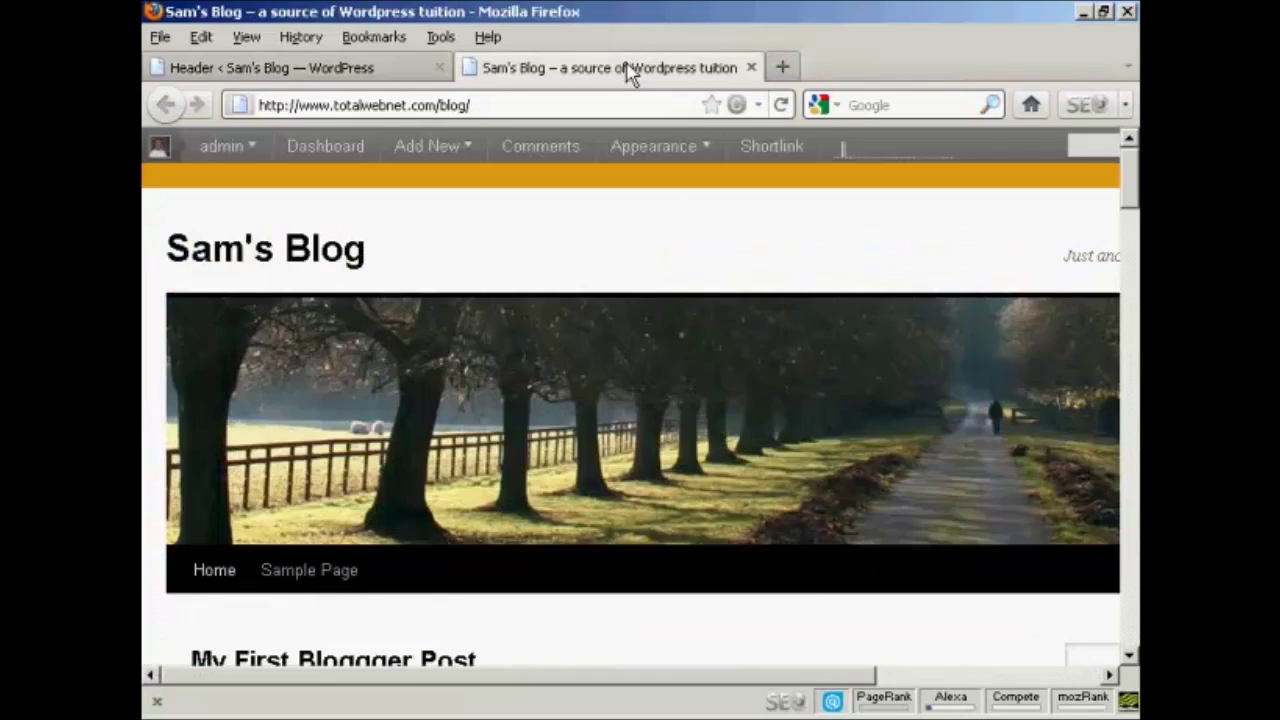
pyautogui.click(781, 105)
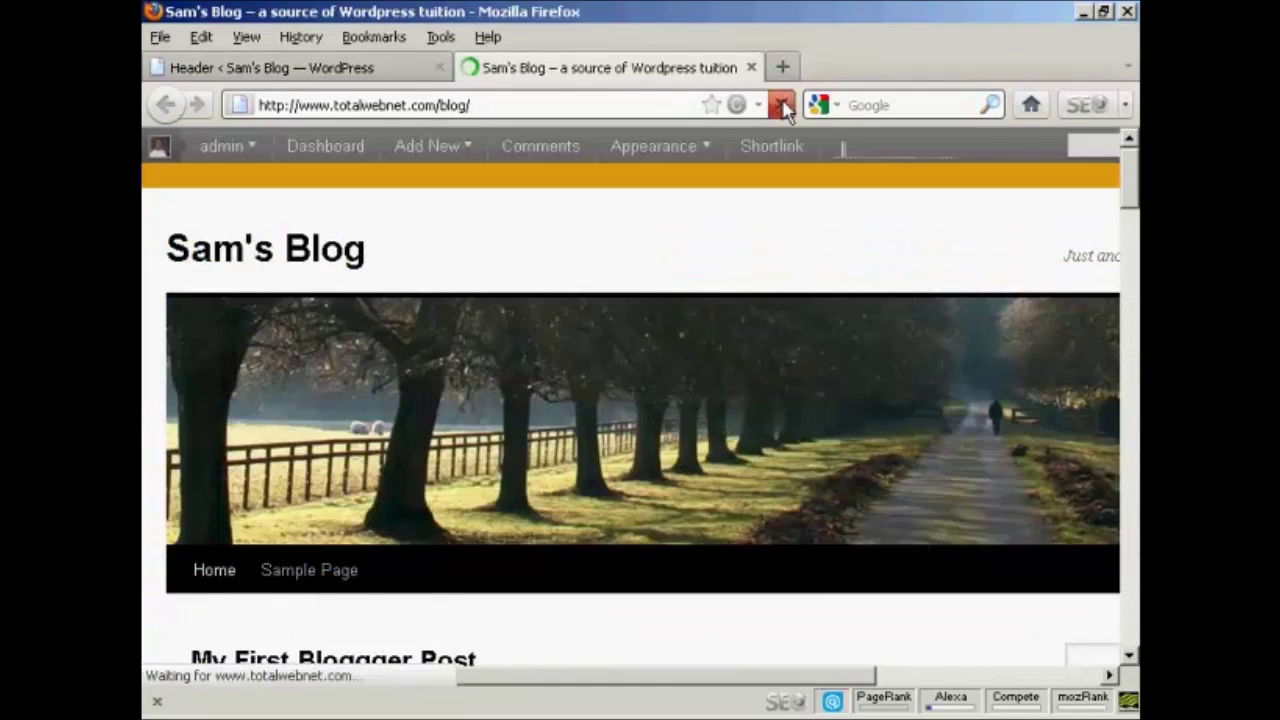